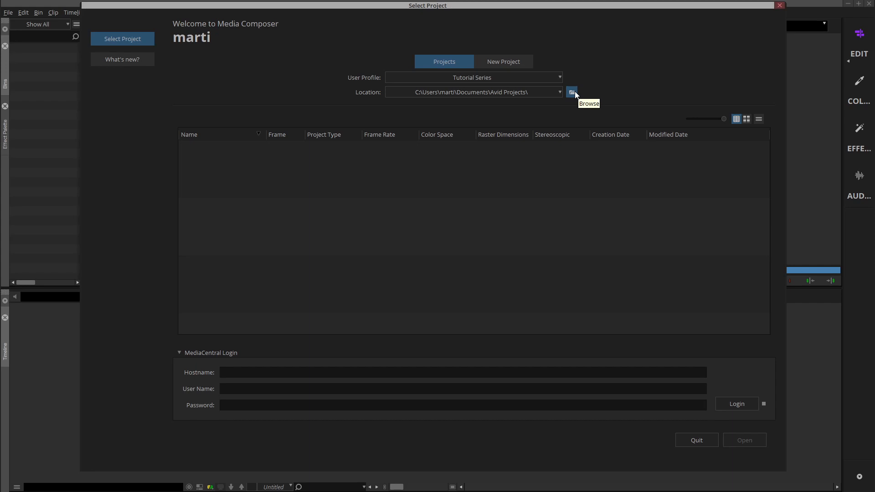
Step: Start a new project in the Avid Projects location and name it Bos Parkour
left_click(518, 64)
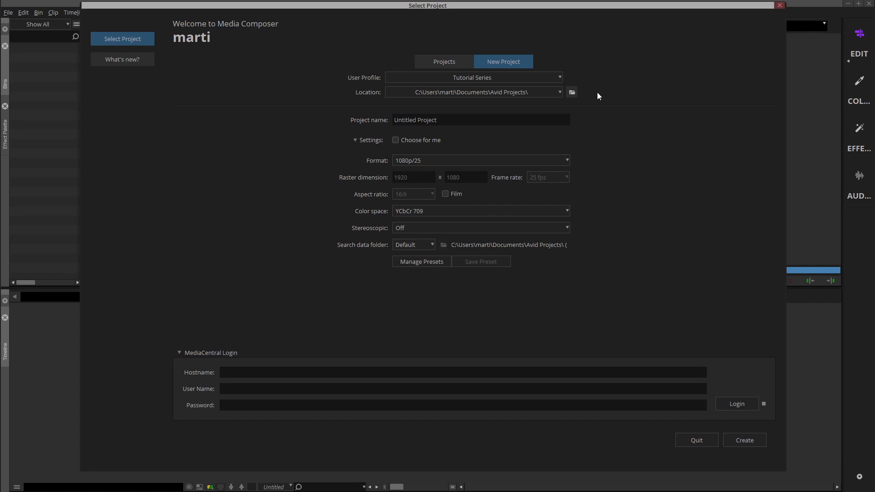
left_click(440, 120)
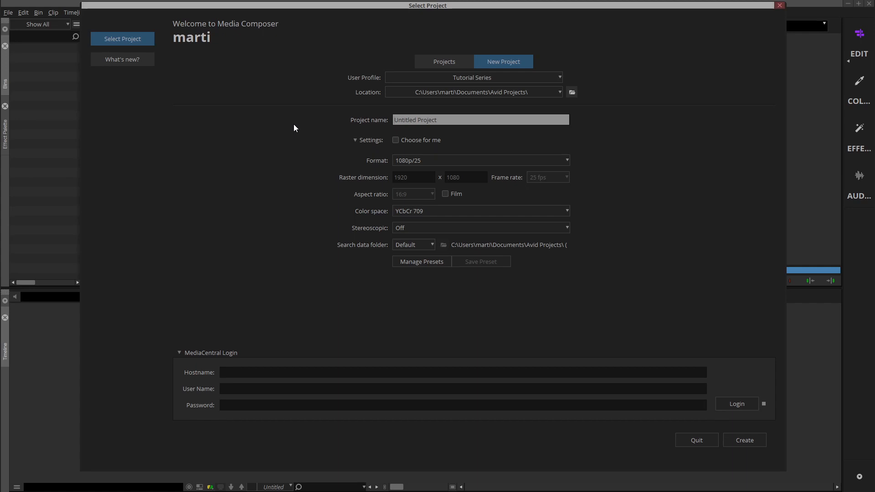
type("Bos Parkour")
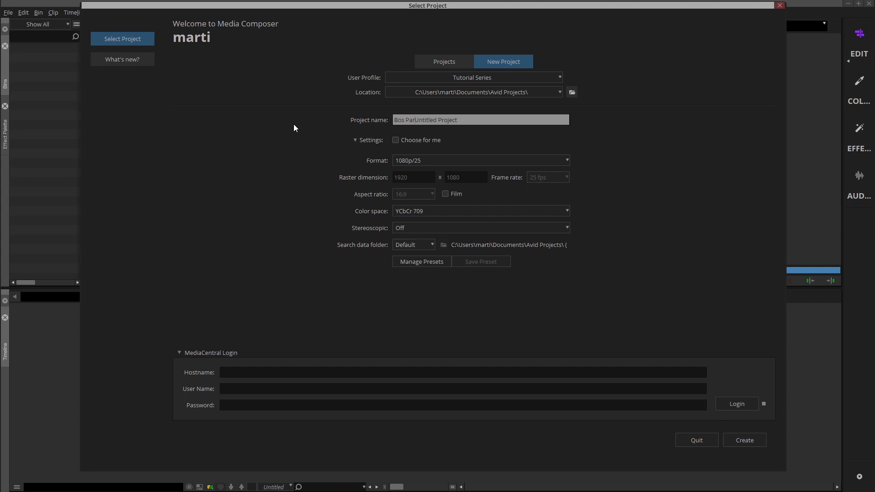
key("Delete")
key("Delete")
key("Delete")
key("Delete")
key("Delete")
key("Delete")
key("Delete")
key("Delete")
key("Delete")
key("Delete")
key("Delete")
key("Delete")
key("Delete")
key("Delete")
key("Delete")
key("Delete")
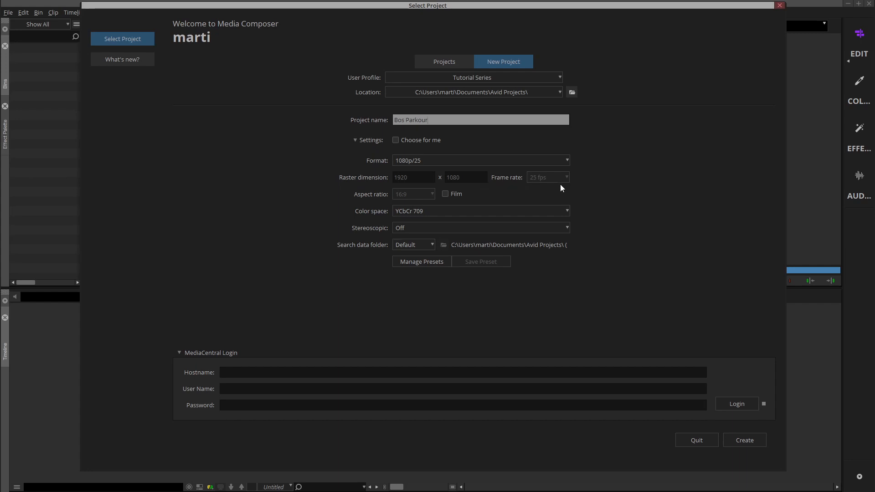
left_click(526, 193)
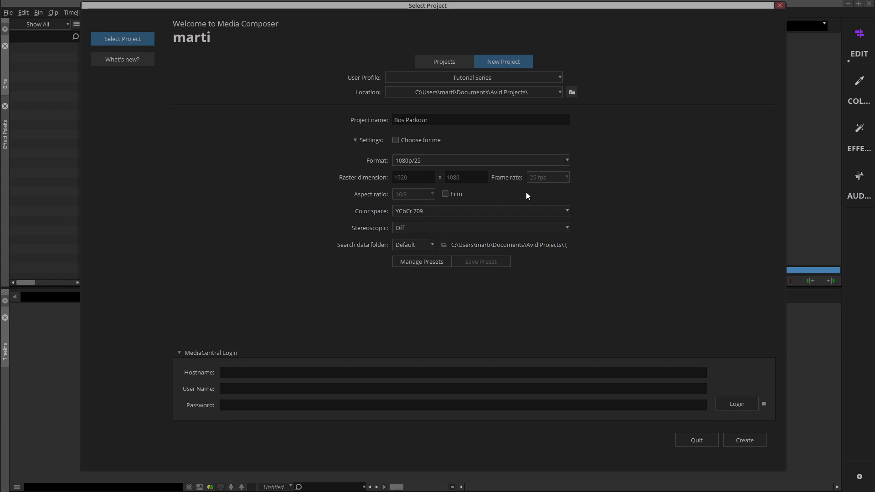
Step: Set the project format to HD 1080 at 1080p/59.94 and create the project
left_click(428, 162)
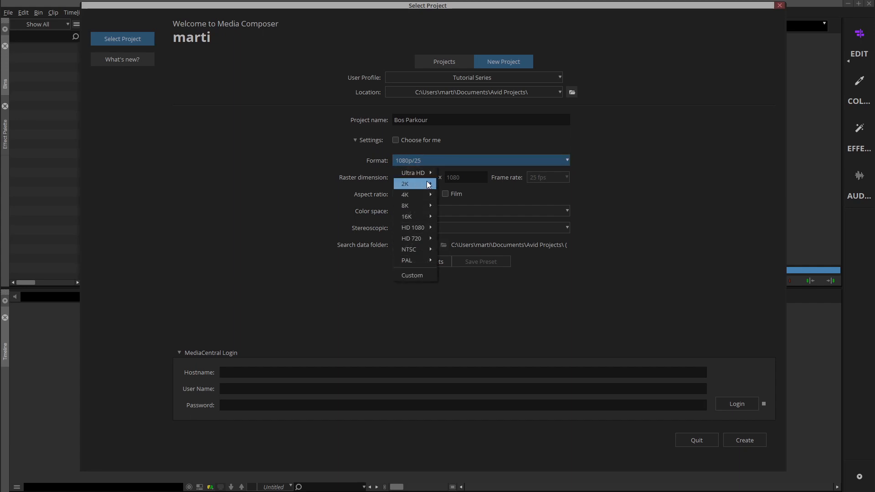
mouse_move(421, 227)
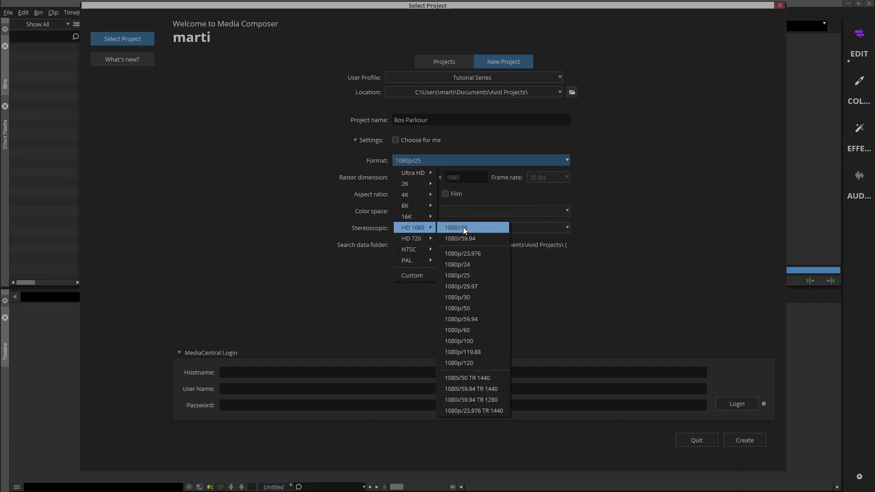
left_click(458, 319)
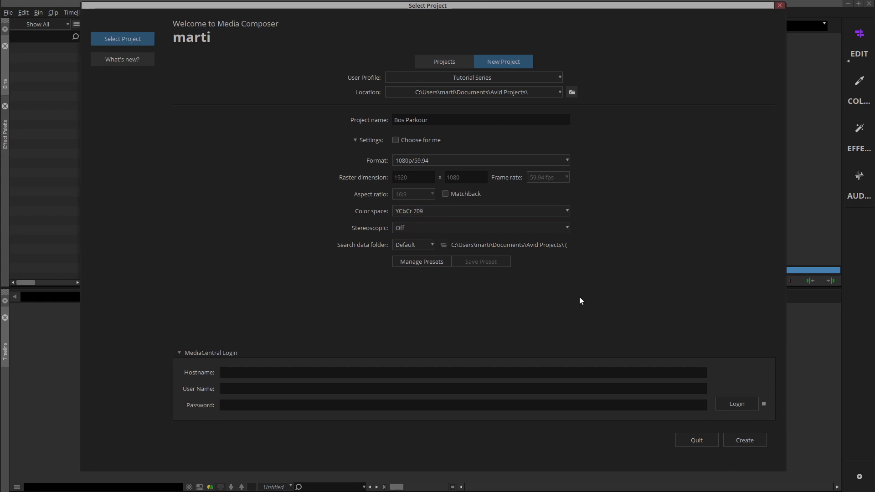
left_click(737, 442)
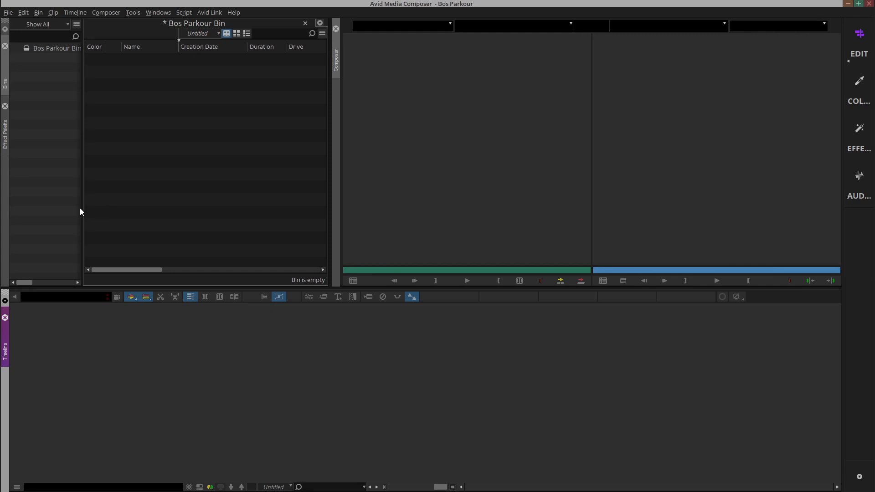
Step: Widen the project's bin list so the bin names and sizes fit
left_click_drag(81, 208, 153, 209)
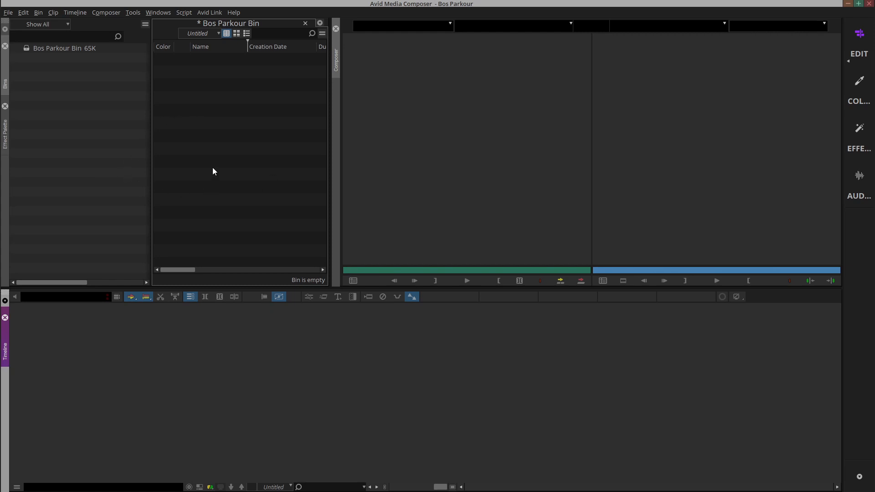
left_click(480, 138)
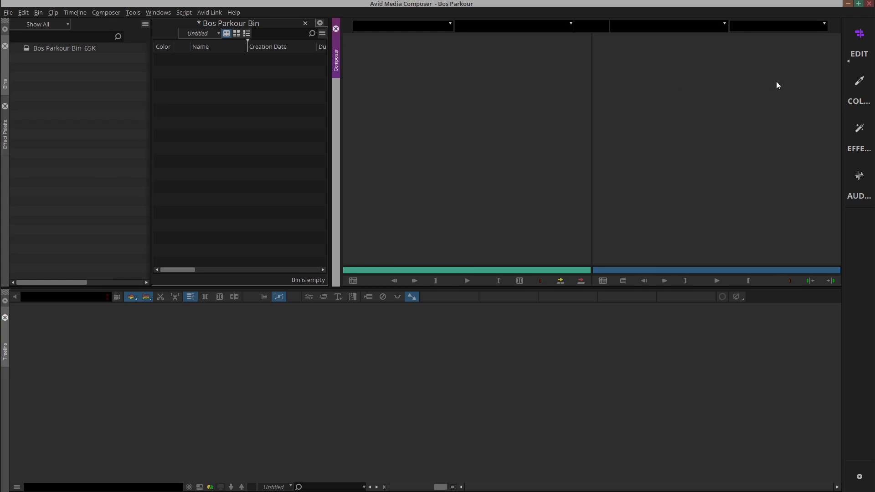
left_click(772, 133)
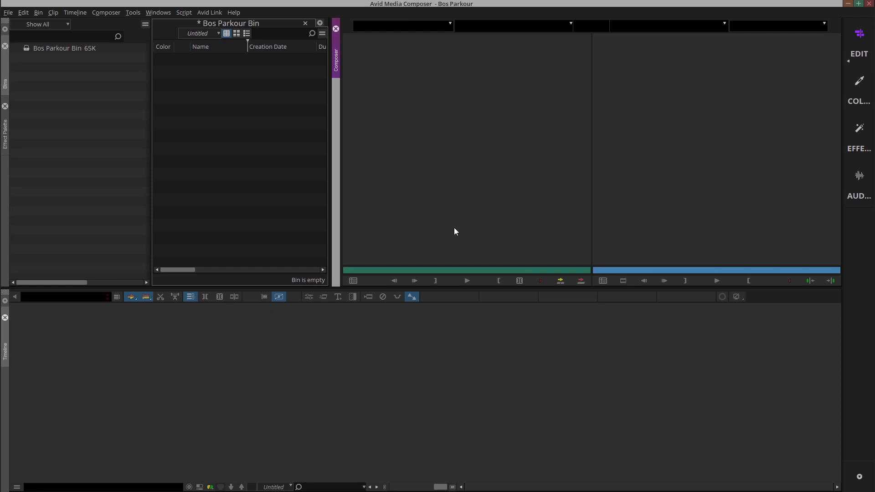
left_click(463, 366)
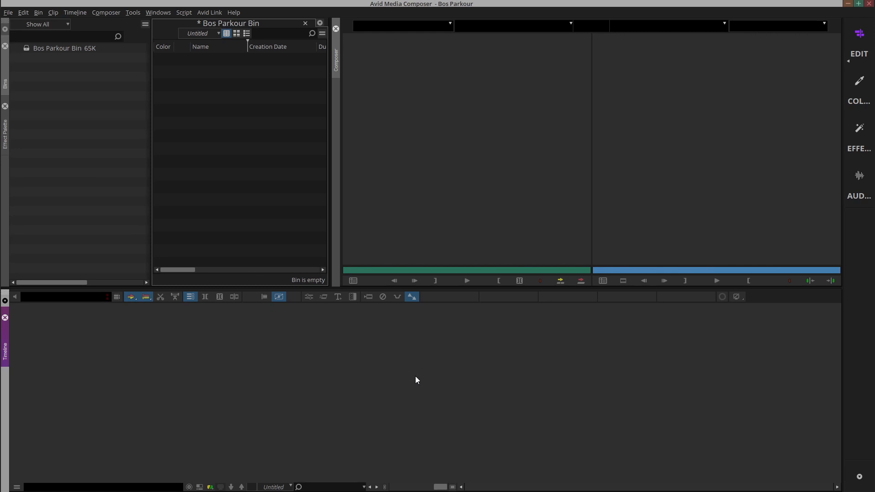
left_click(94, 198)
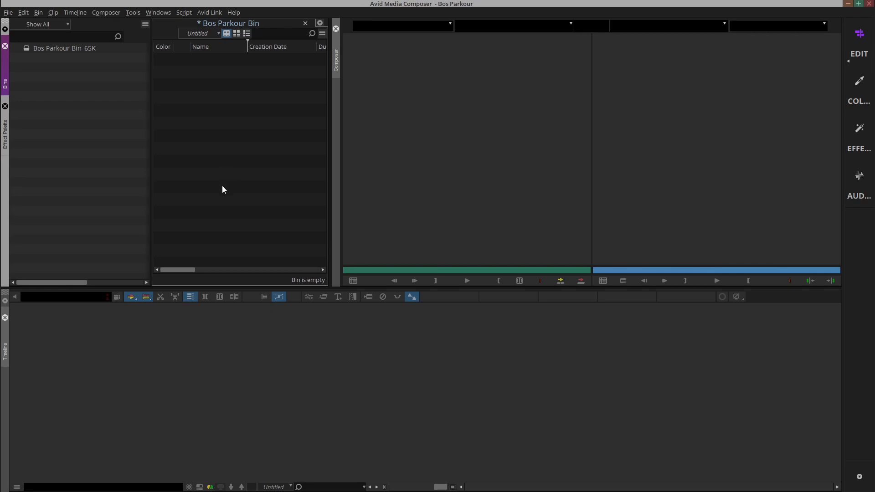
Step: Create two new bins in the project named Camera Files and Subclips
right_click(77, 122)
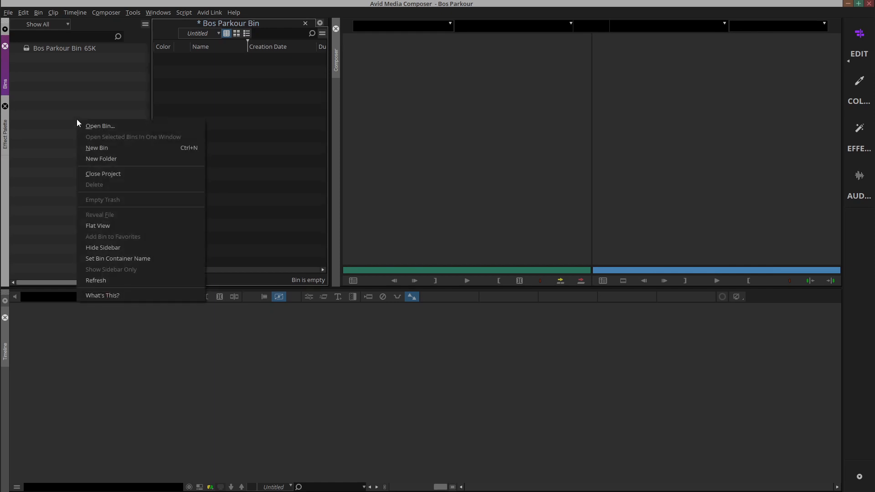
left_click(93, 145)
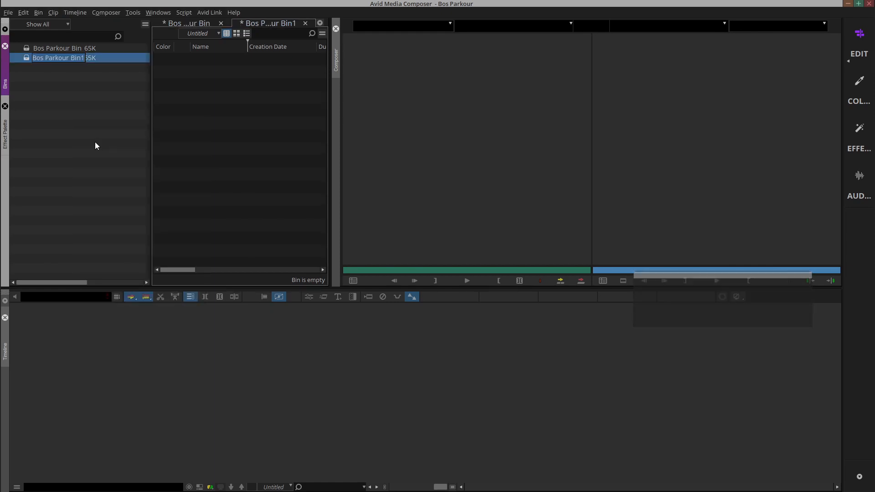
type("Camera Files")
key("Return")
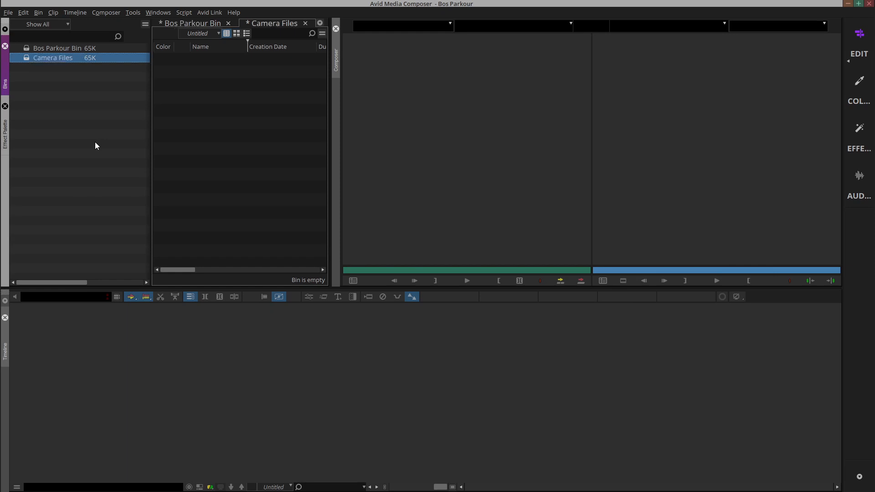
right_click(101, 143)
left_click(123, 170)
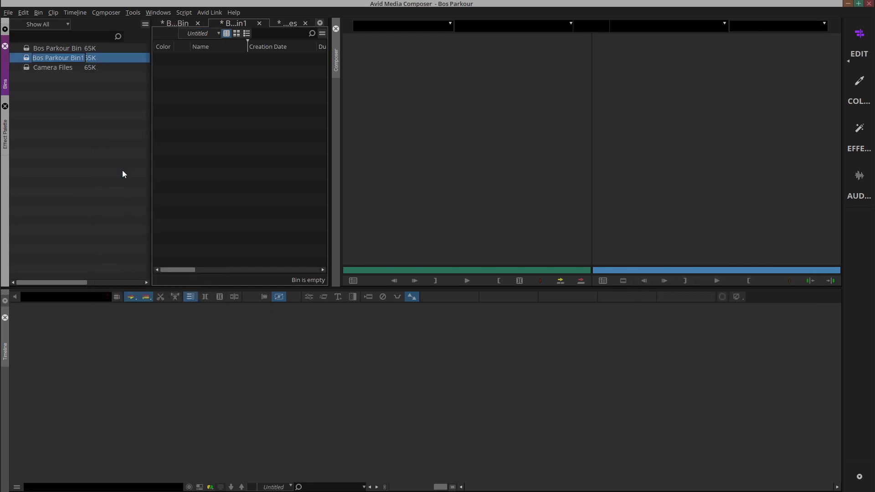
type("Subclips")
key("Return")
Step: Add two more bins to the project named Audio and Effects
right_click(123, 170)
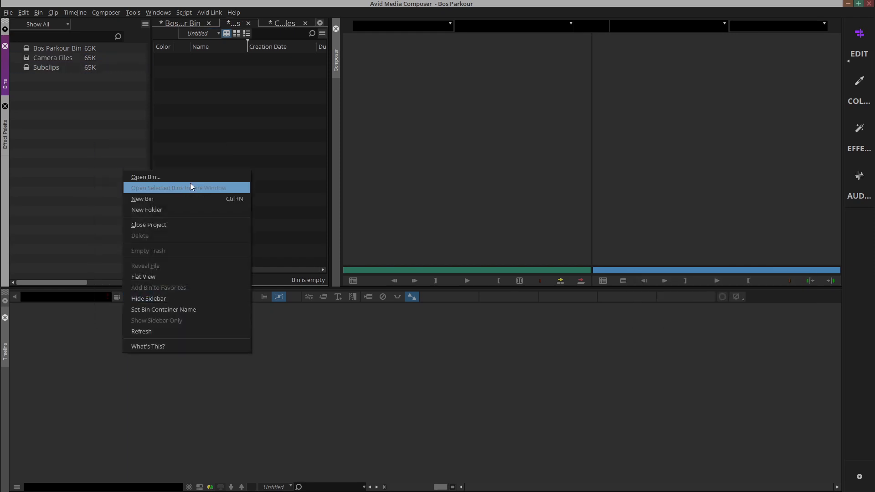
left_click(187, 198)
type("Audio")
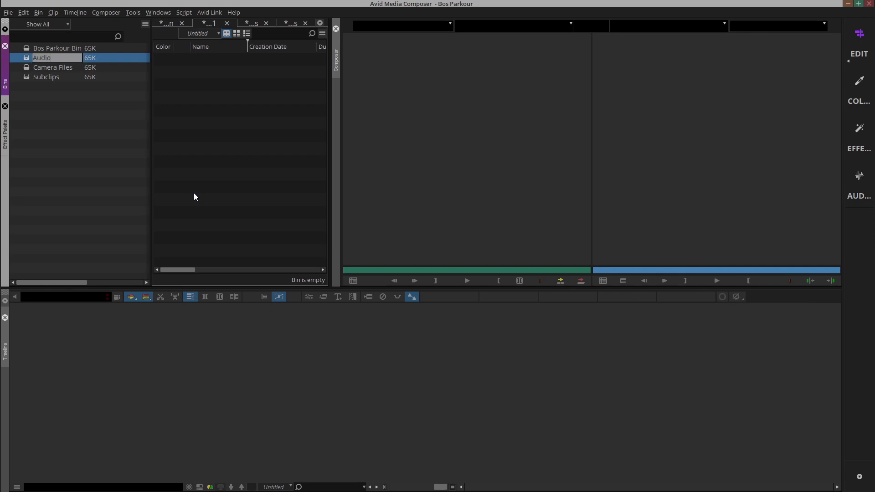
key("Return")
right_click(113, 173)
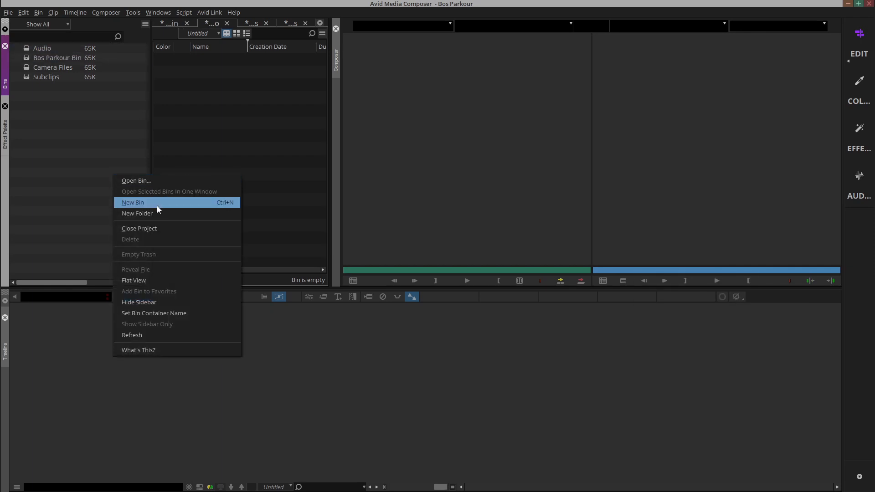
left_click(157, 206)
type("Effects")
key("Return")
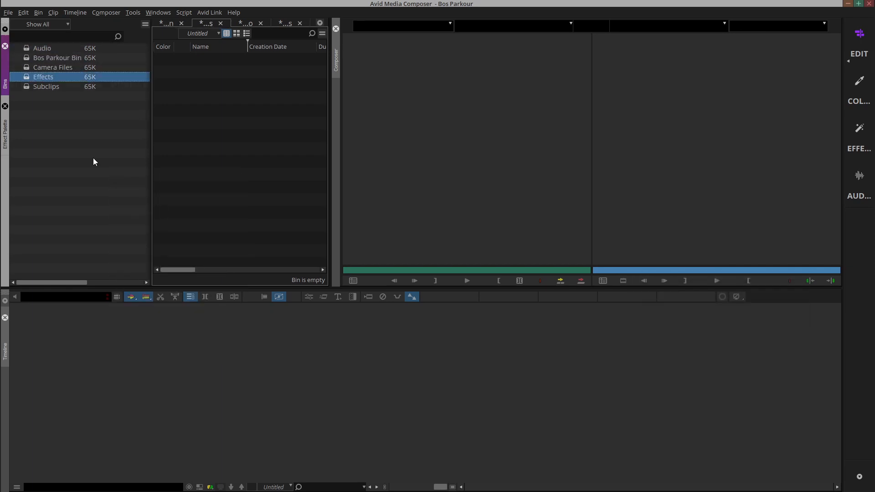
Step: Create a bin named Sequences and delete the default Bos Parkour Bin from the project
right_click(93, 158)
left_click(115, 185)
type("S")
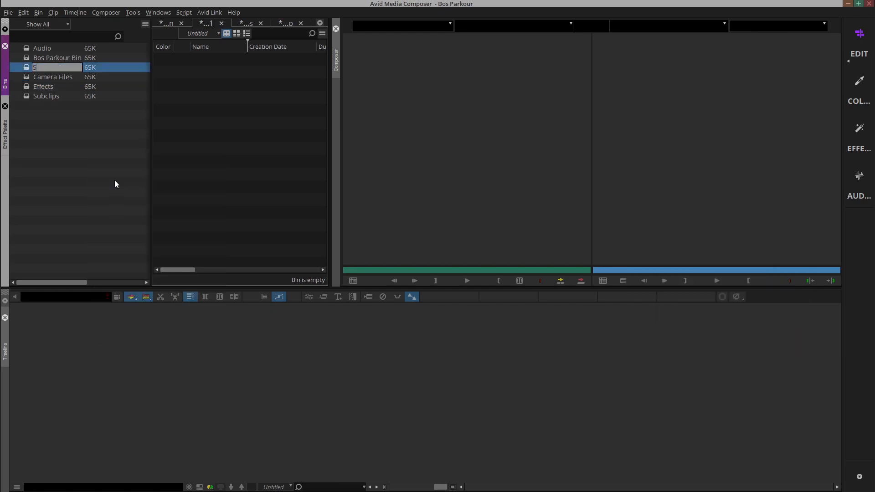
type("equences")
key("Return")
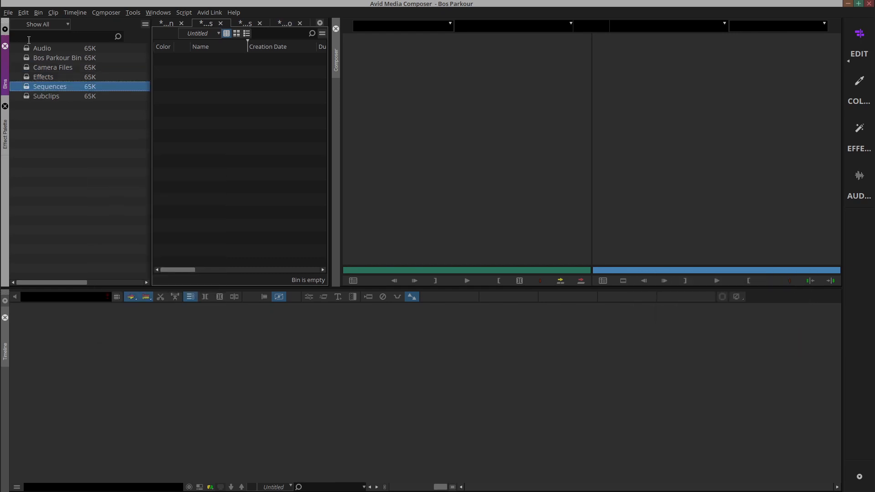
left_click(55, 58)
key("Delete")
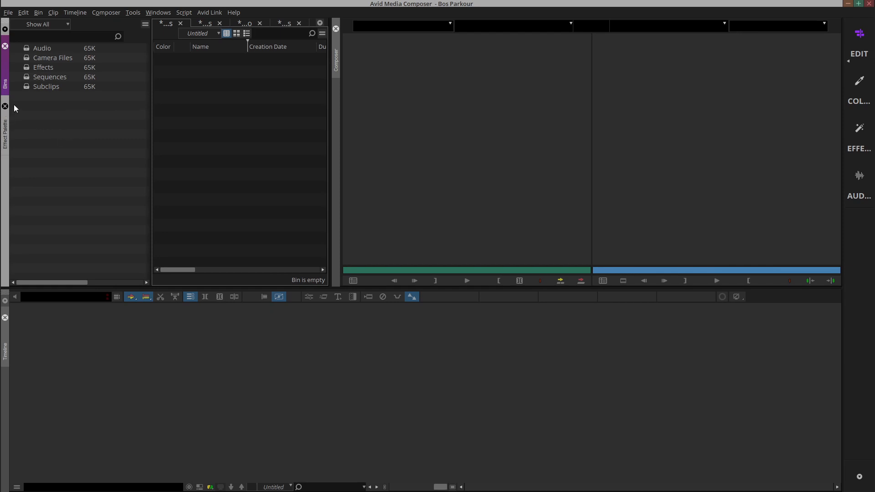
Step: In the Sequences bin, create a new sequence from the default template, name it Sequence, and load it in the timeline
left_click(30, 76)
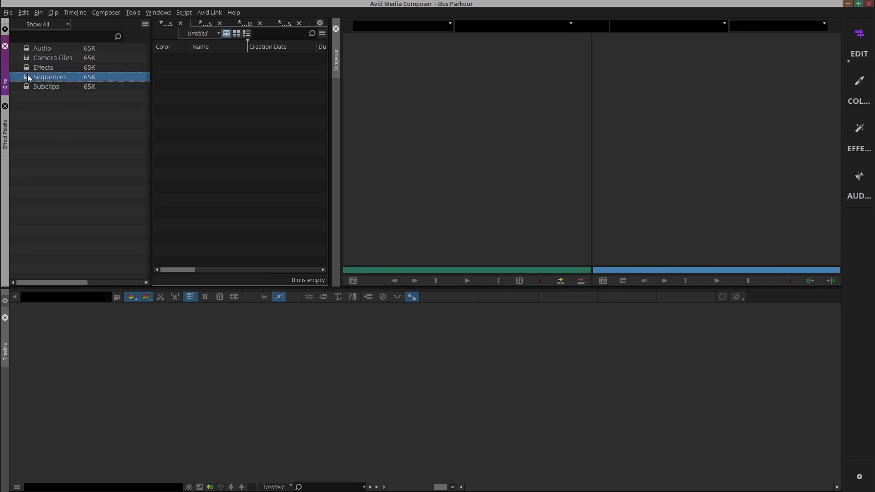
right_click(198, 87)
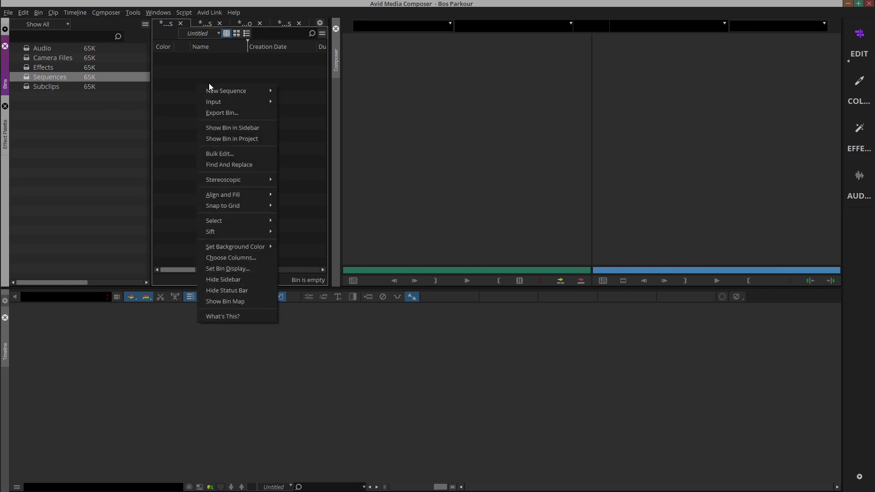
mouse_move(230, 91)
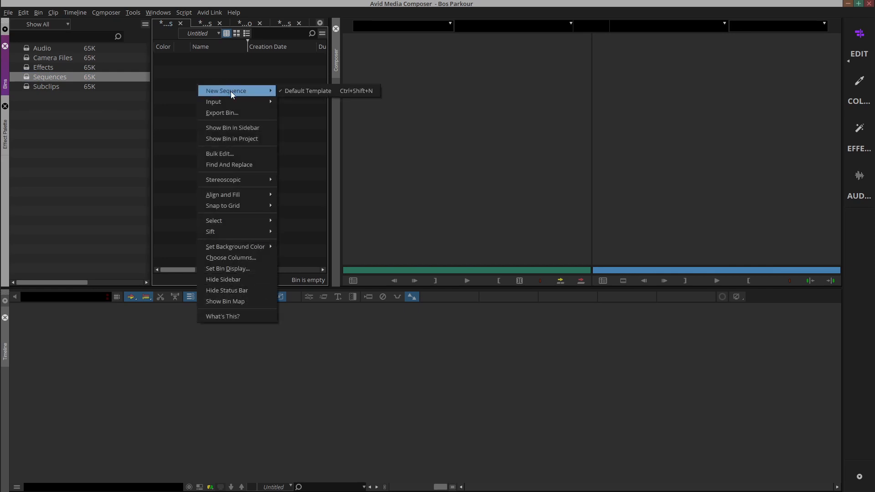
left_click(294, 91)
type("Sequence")
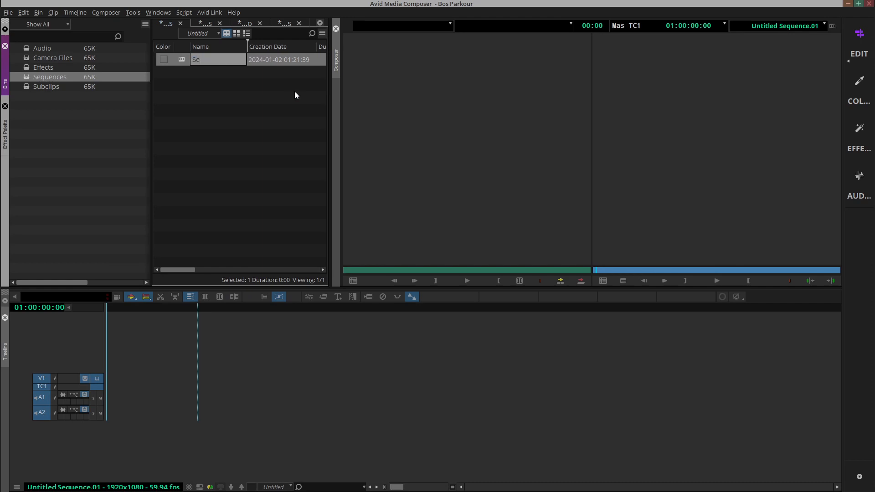
key("Return")
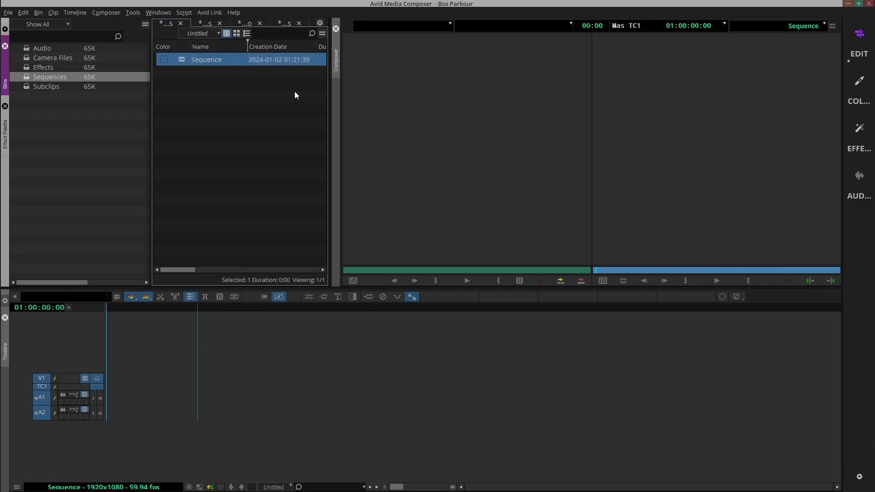
double_click(179, 61)
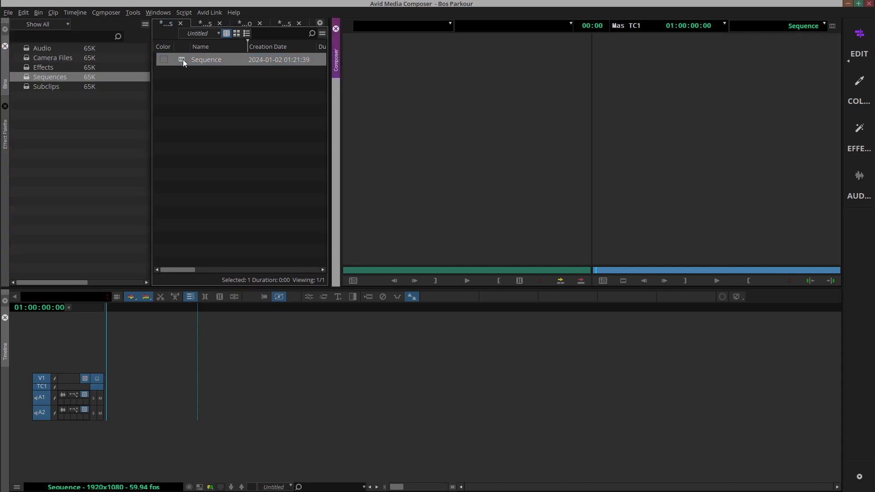